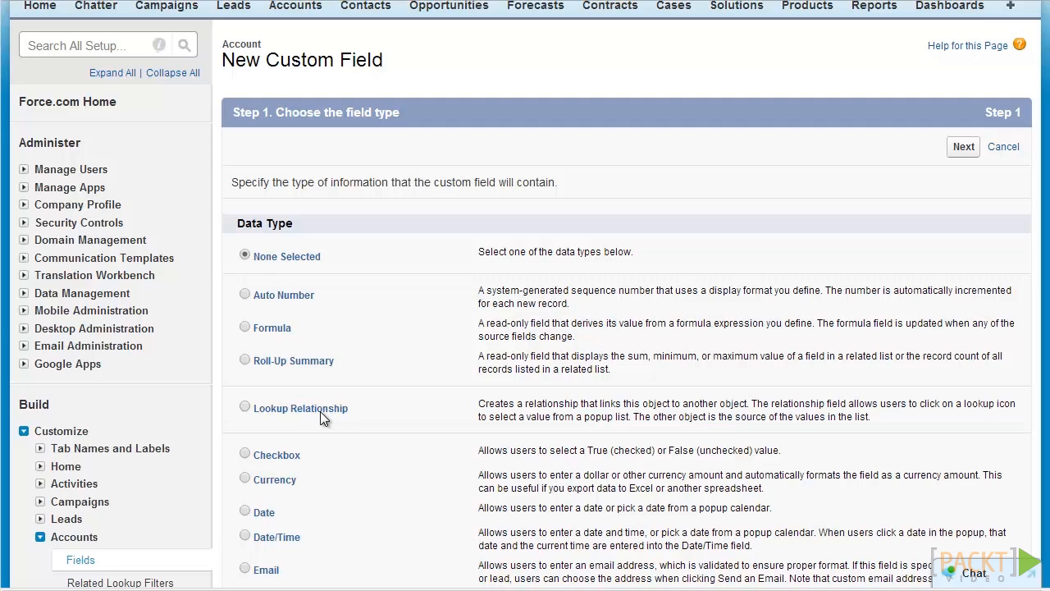
# Choose Text as the data type for the new Account custom field and continue to its details
pyautogui.scroll(-3, 315, 417)
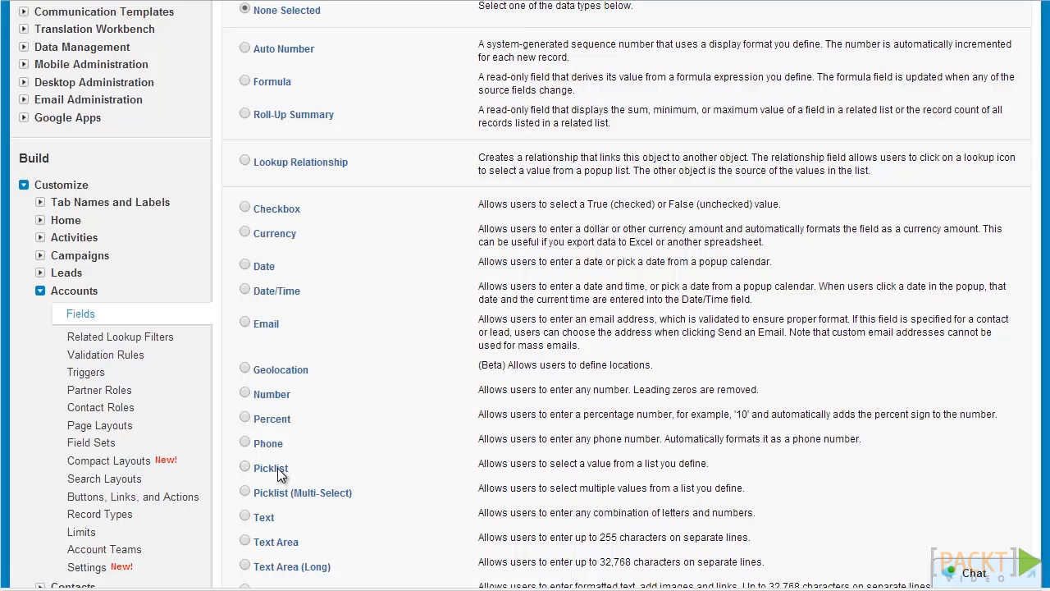
pyautogui.scroll(-1, 311, 298)
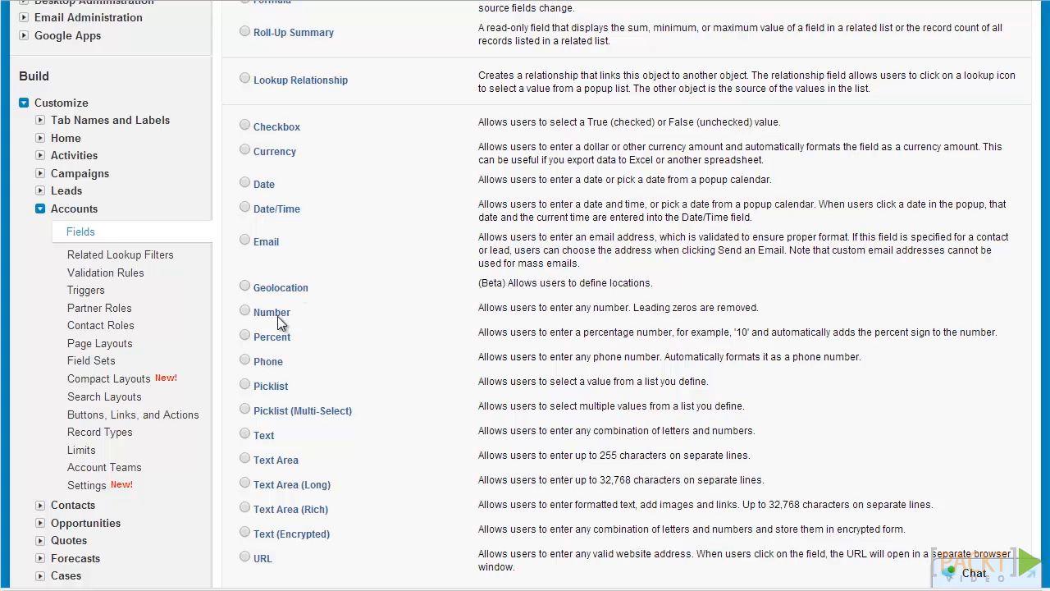
pyautogui.click(261, 433)
pyautogui.scroll(-3, 519, 360)
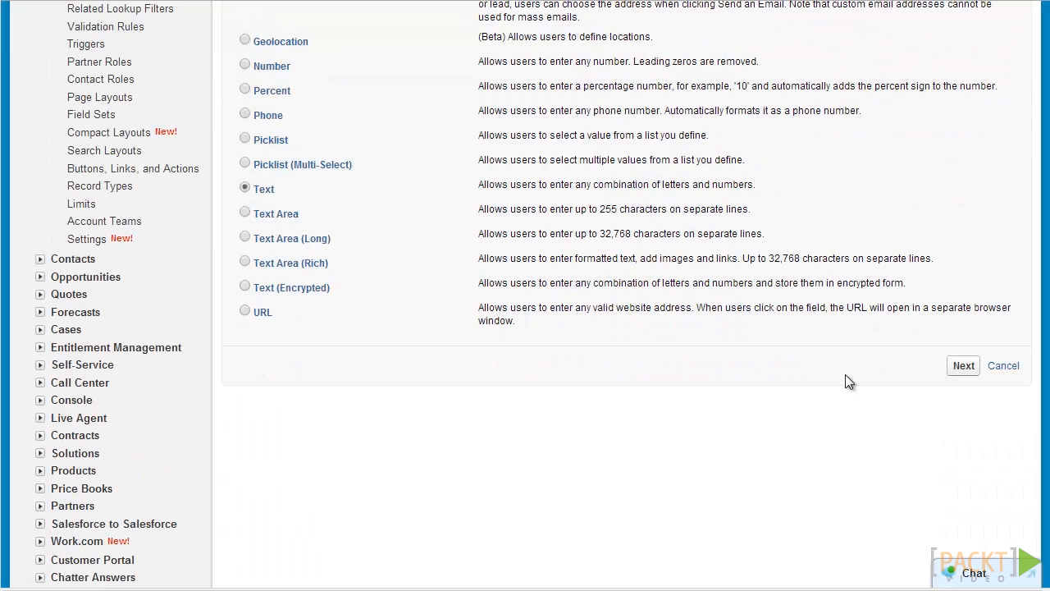
pyautogui.click(957, 374)
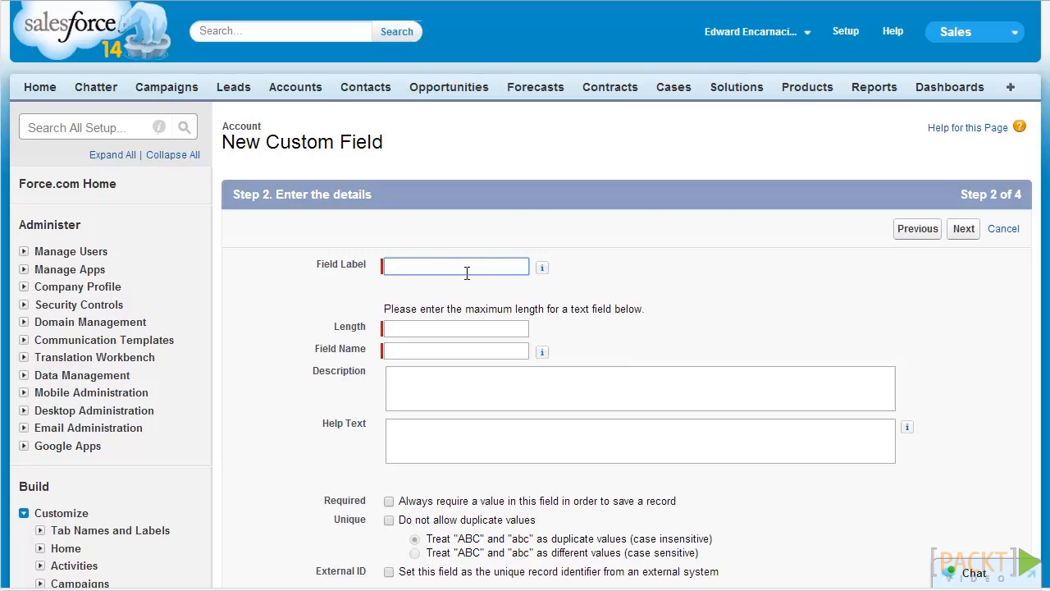
# Label the field Legacy ID with the field name Legacy_ID and set its maximum length to 20
pyautogui.write('Legacy ID')
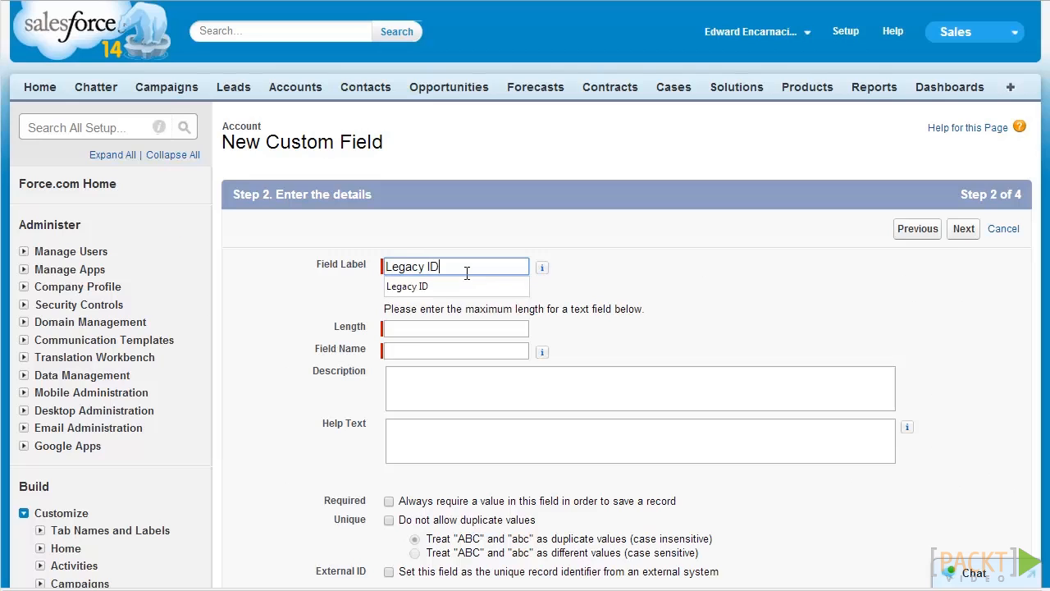
pyautogui.press('Tab')
pyautogui.press('Tab')
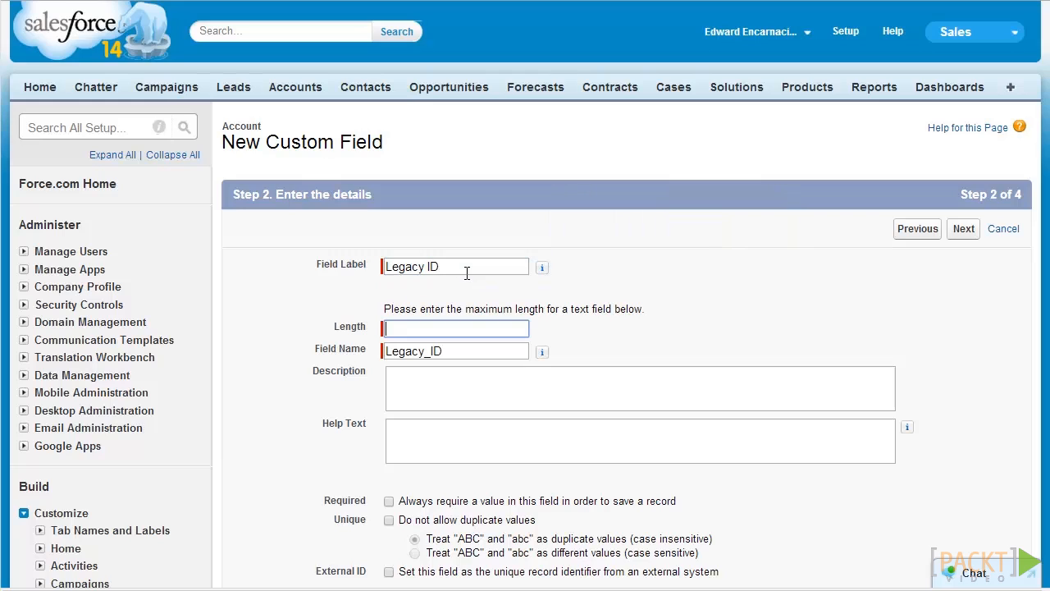
pyautogui.write('20')
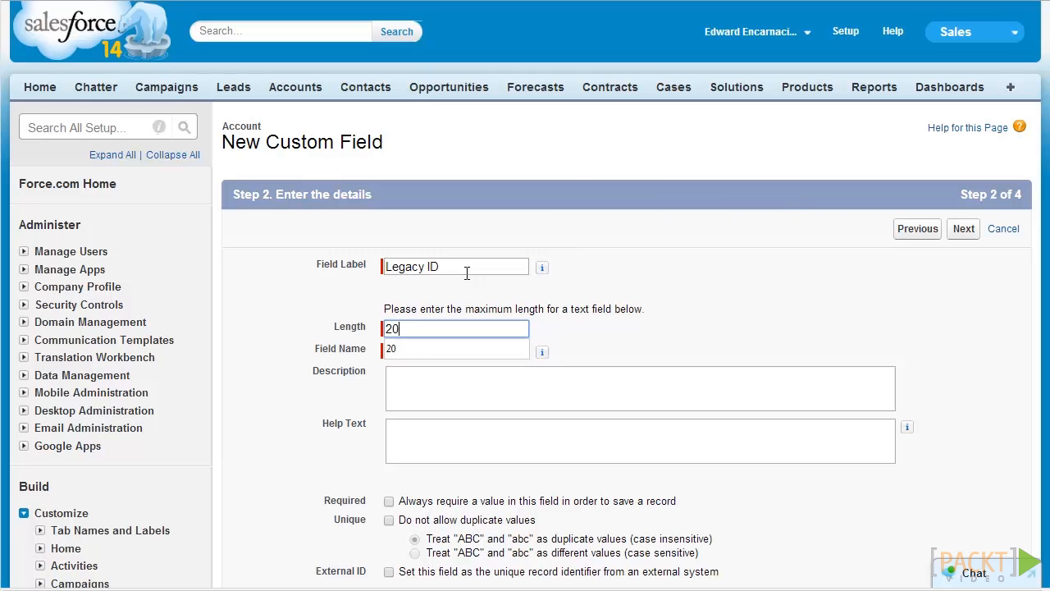
pyautogui.press('Tab')
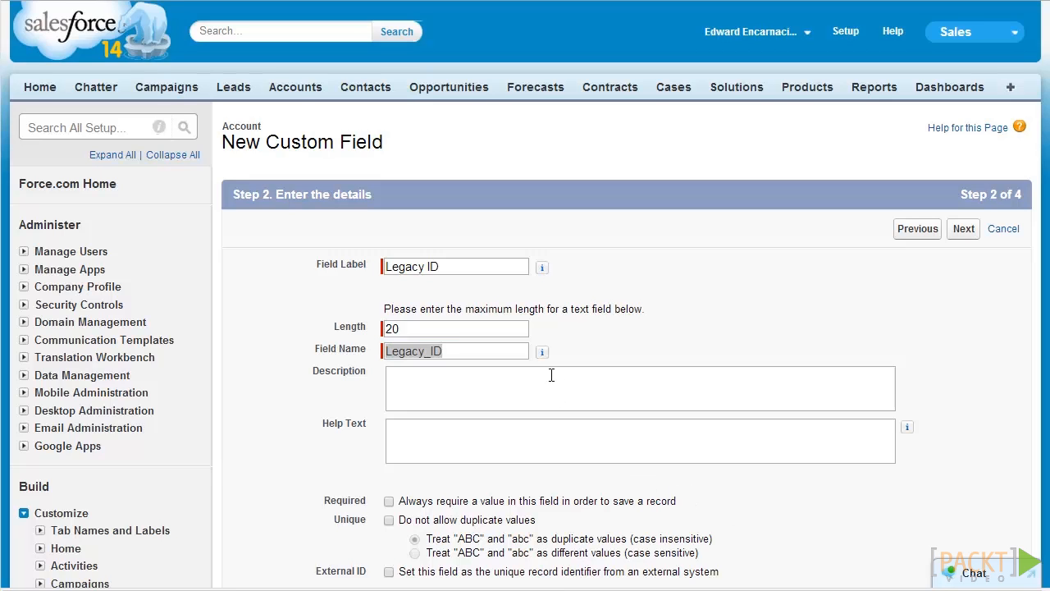
# Enter the help text "Legacy ID from old system" and the description "Used in middleware integrations"
pyautogui.click(517, 426)
pyautogui.click(515, 373)
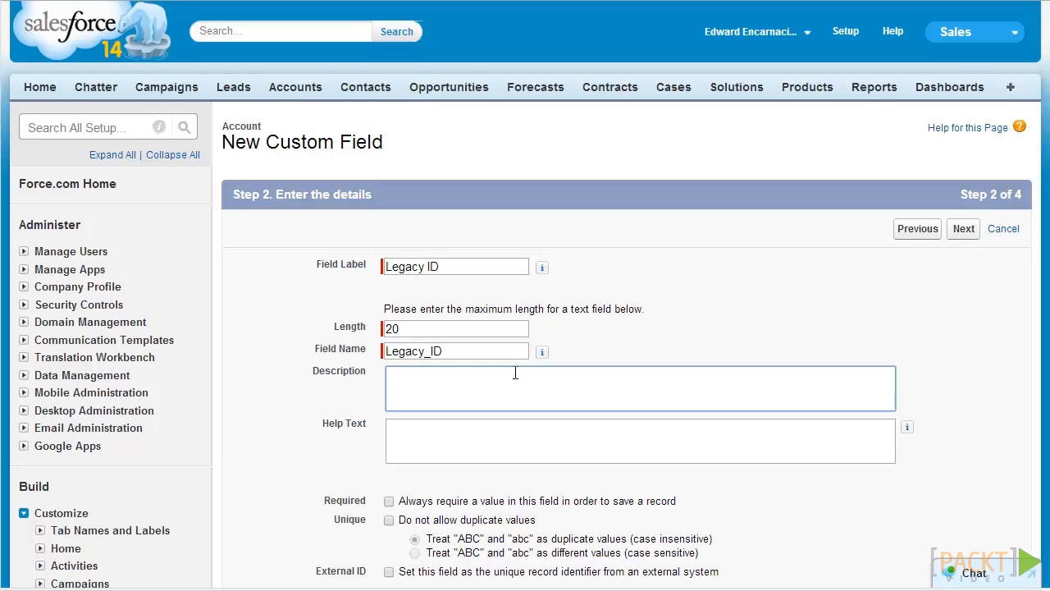
pyautogui.click(507, 463)
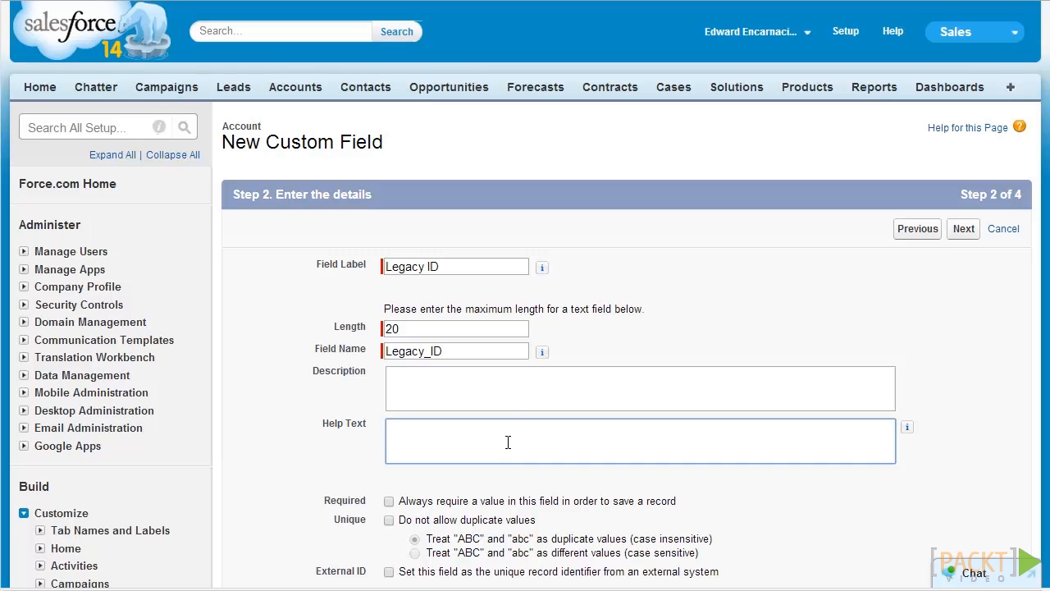
pyautogui.click(526, 379)
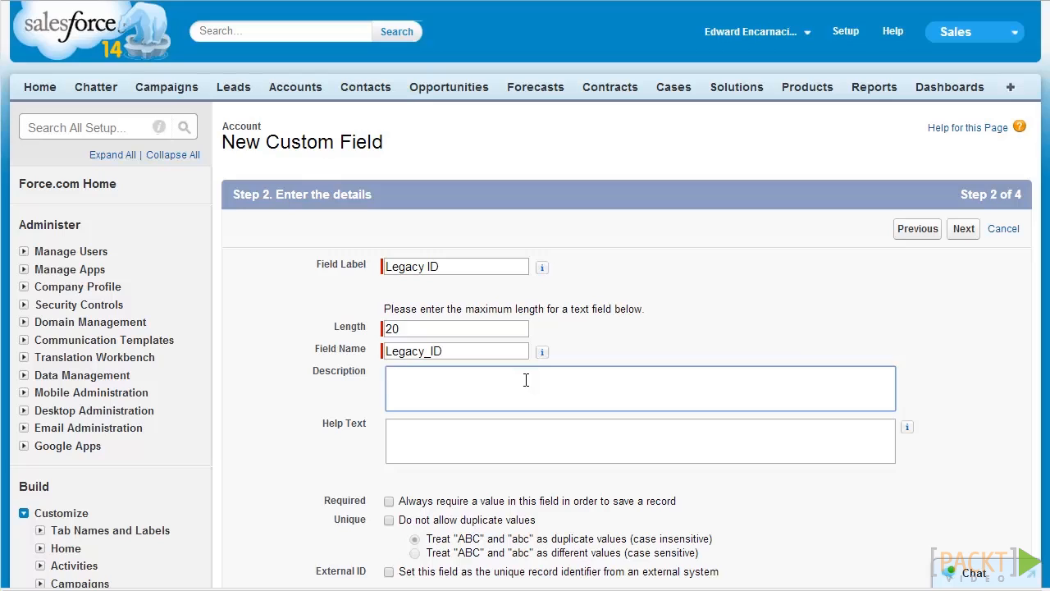
pyautogui.click(513, 427)
pyautogui.write('Lega')
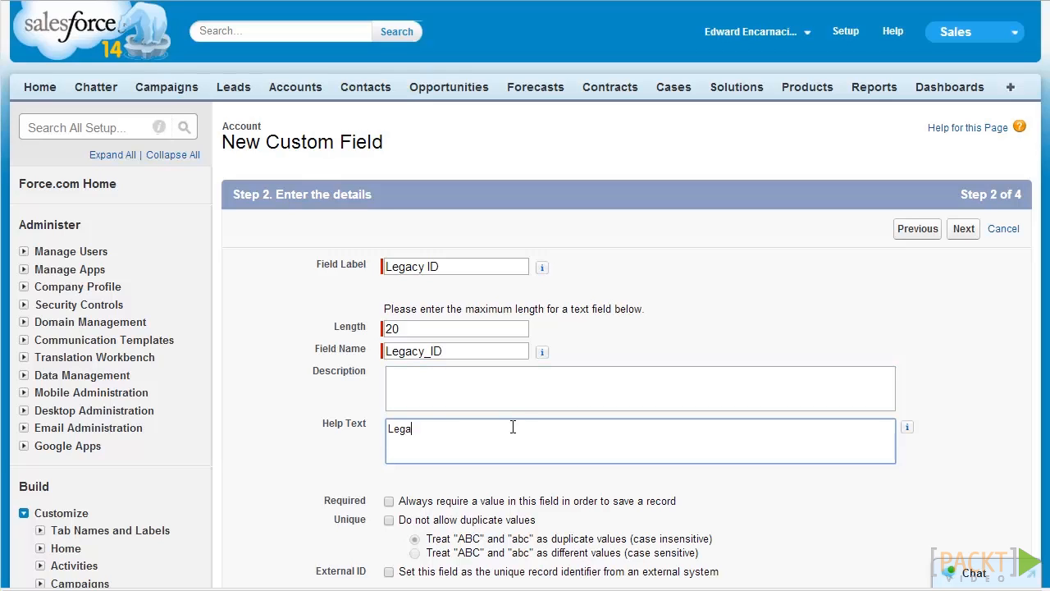
pyautogui.write('cy ID from old system')
pyautogui.click(522, 392)
pyautogui.write('Used in mid')
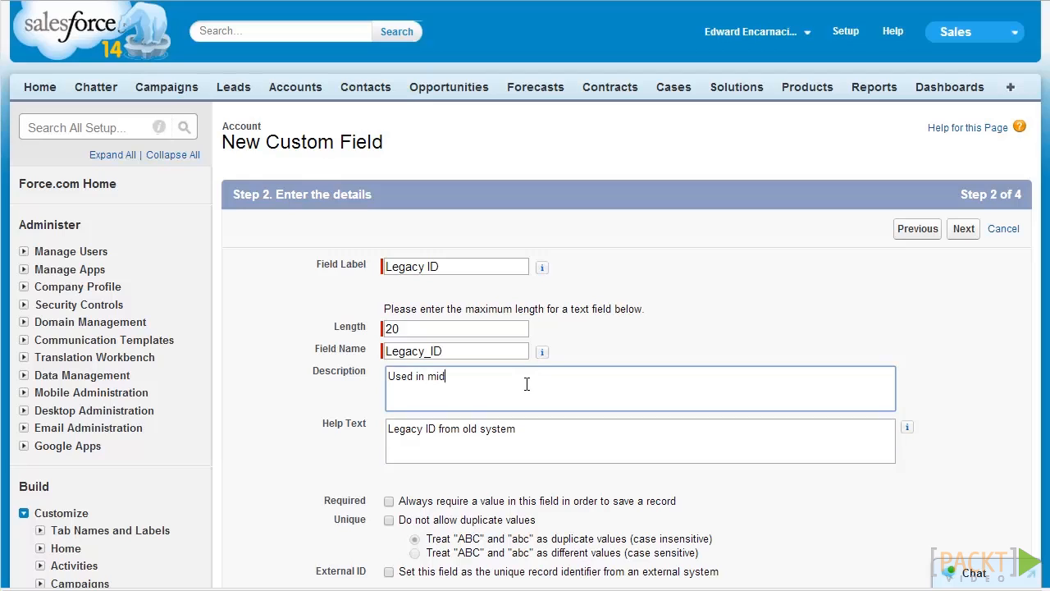
pyautogui.write('dleware integrations')
pyautogui.press('Tab')
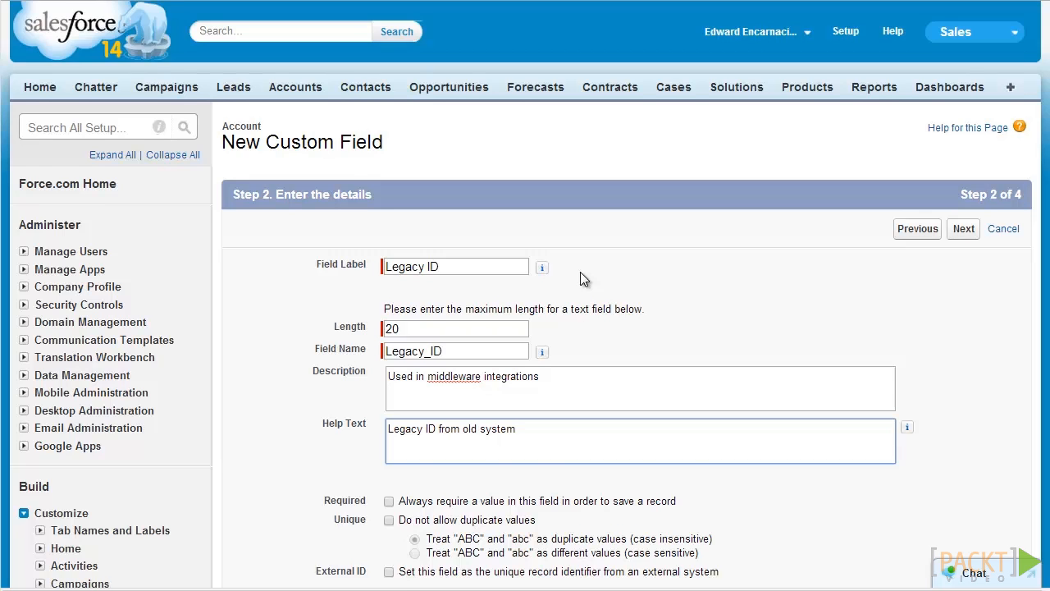
# Disallow duplicate values, mark the field as an External ID, and continue to field-level security with no default value
pyautogui.scroll(-1, 580, 274)
pyautogui.click(389, 438)
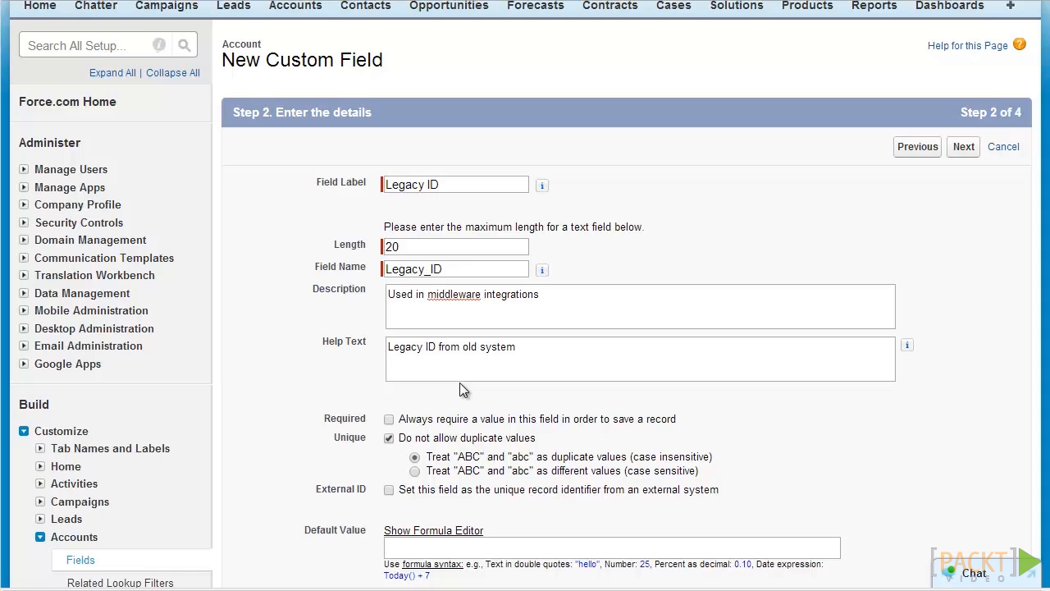
pyautogui.scroll(-2, 459, 382)
pyautogui.click(389, 327)
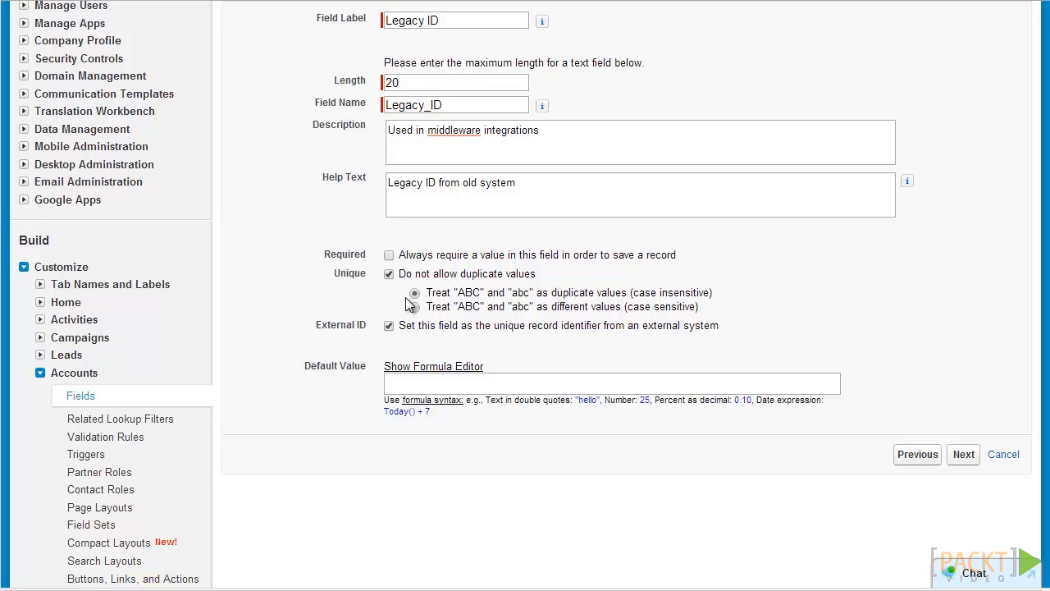
pyautogui.click(419, 380)
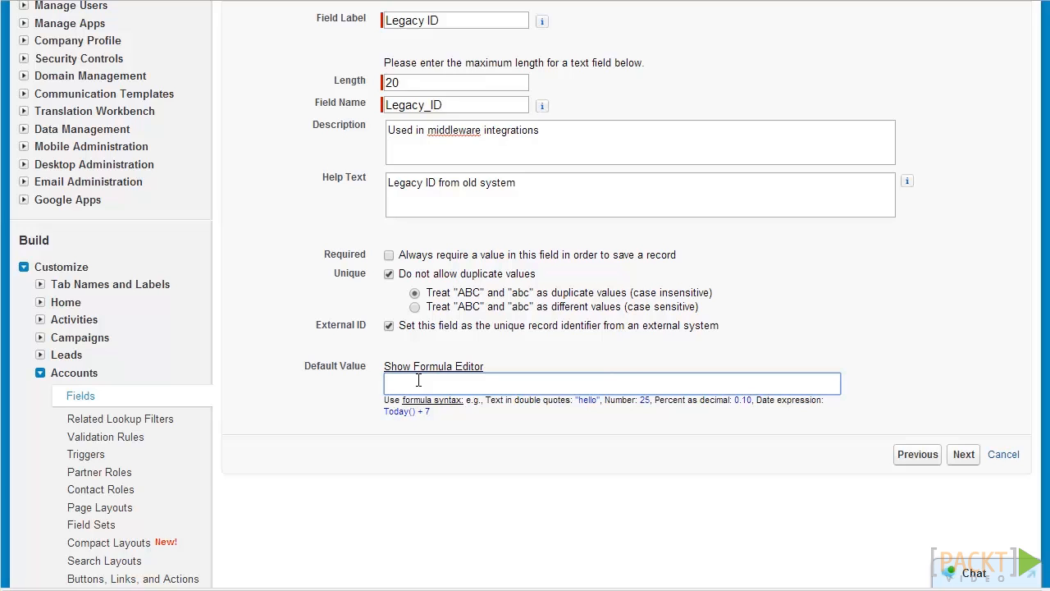
pyautogui.click(968, 456)
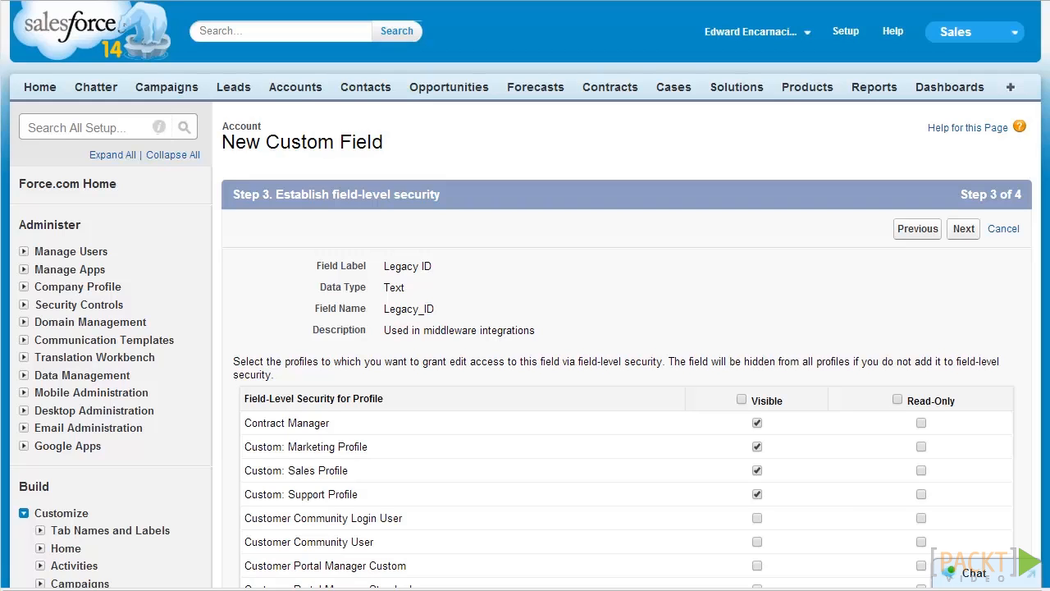
# Make the Legacy ID field visible to all profiles
pyautogui.click(742, 399)
pyautogui.scroll(-6, 798, 352)
pyautogui.scroll(5, 837, 322)
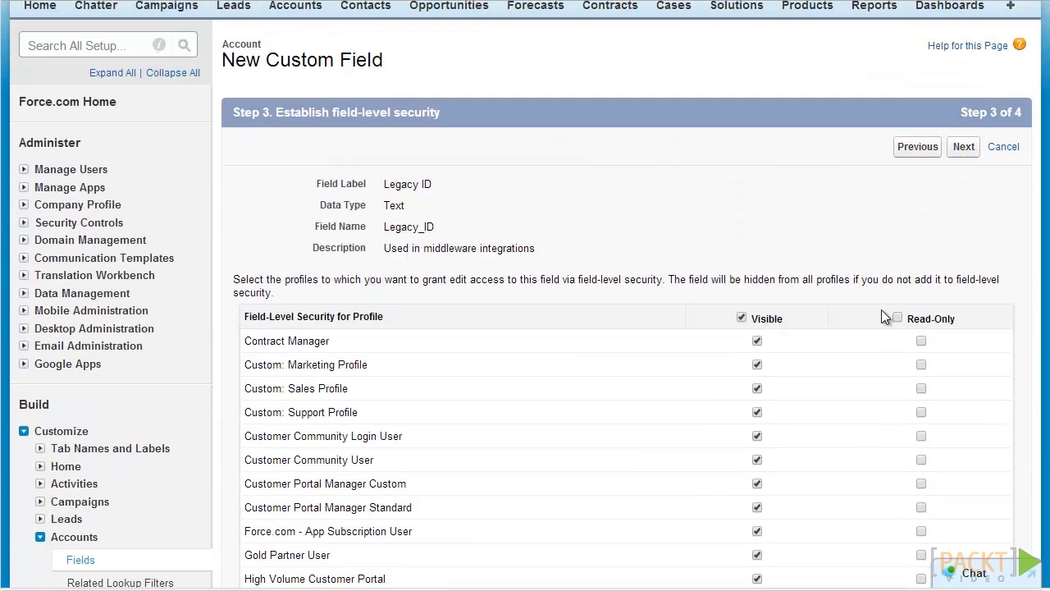
# Make the field read-only for every profile except System Administrator and continue to the page layouts
pyautogui.click(898, 319)
pyautogui.click(898, 320)
pyautogui.click(898, 319)
pyautogui.scroll(-4, 897, 319)
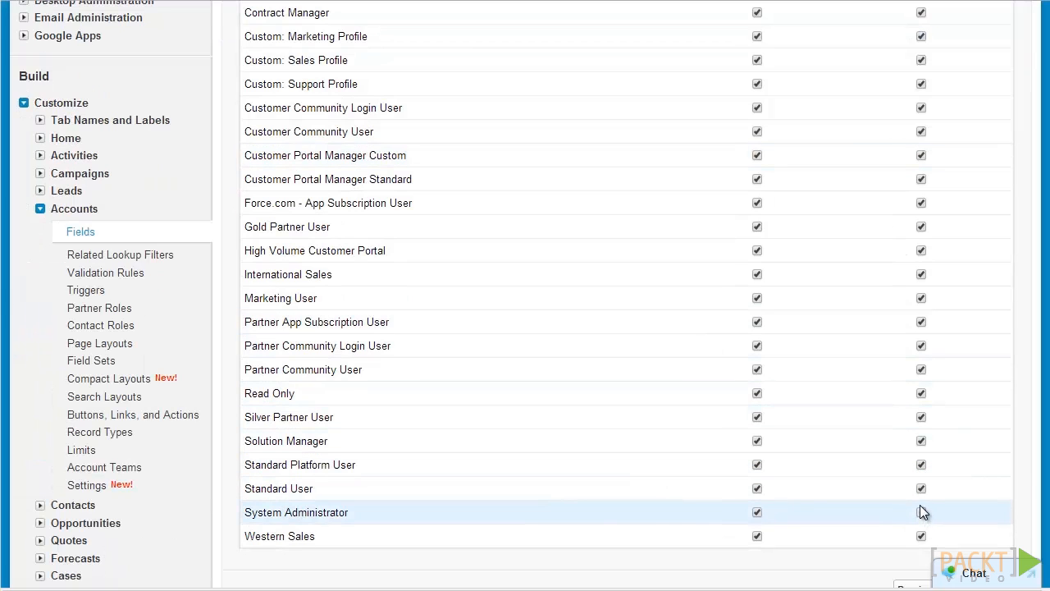
pyautogui.scroll(2, 920, 512)
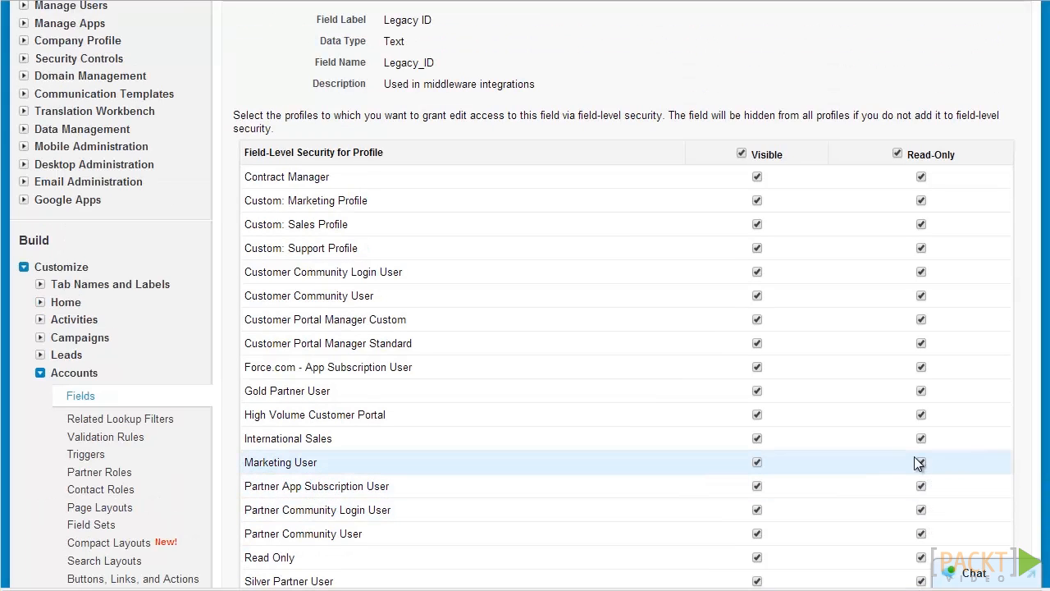
pyautogui.scroll(-5, 932, 402)
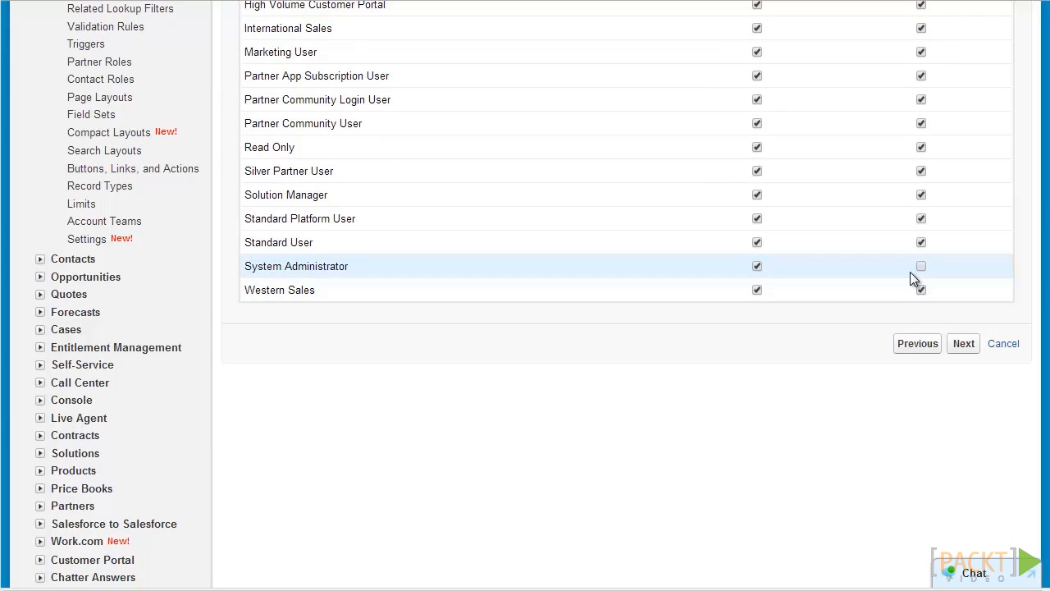
pyautogui.click(968, 344)
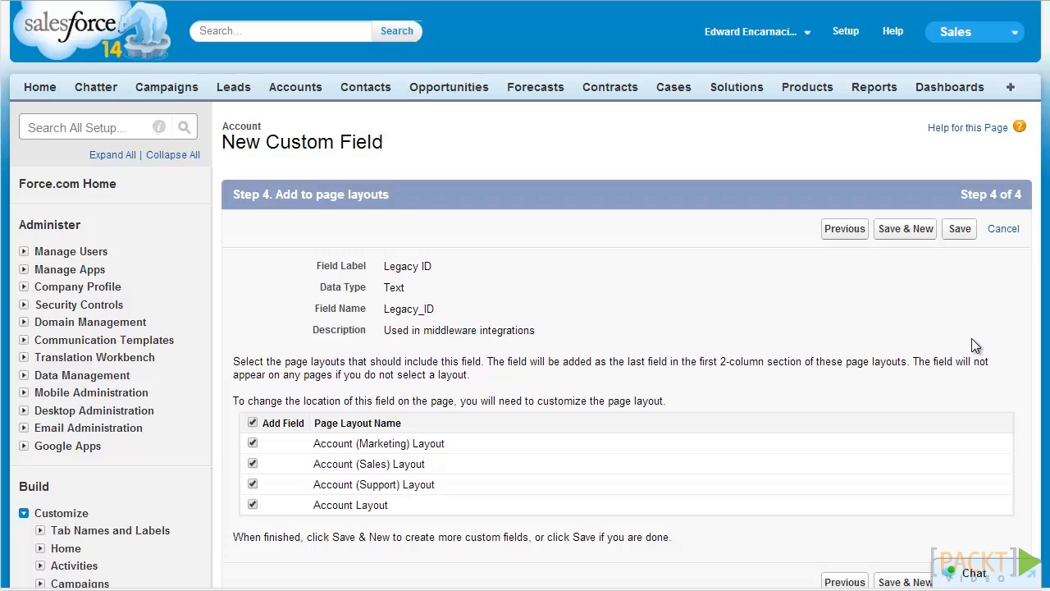
# Add the field only to the Account Layout page layout and save the new custom field
pyautogui.click(253, 423)
pyautogui.scroll(-2, 257, 411)
pyautogui.click(252, 341)
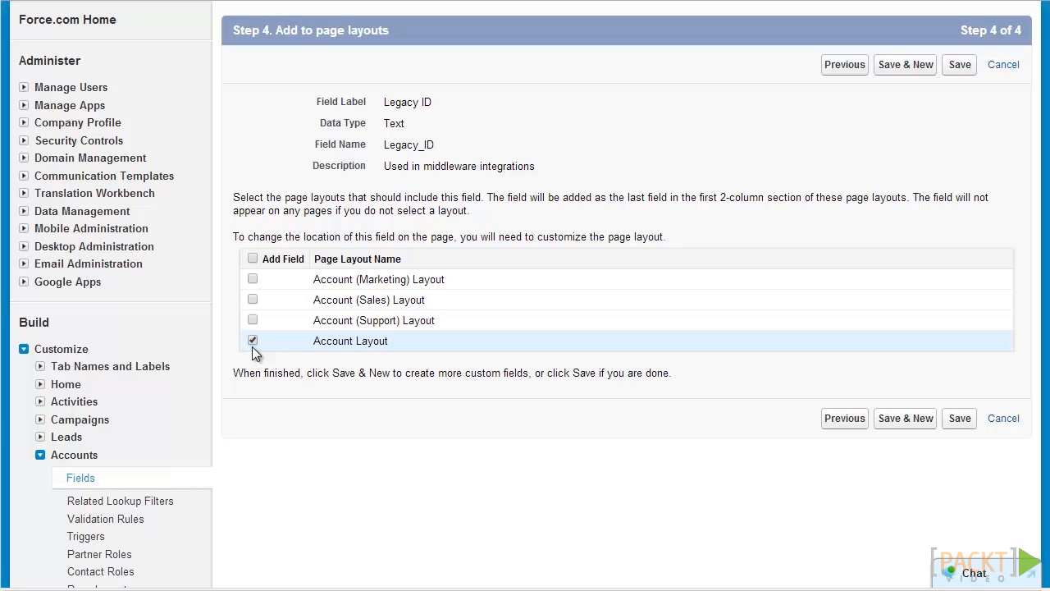
pyautogui.click(961, 418)
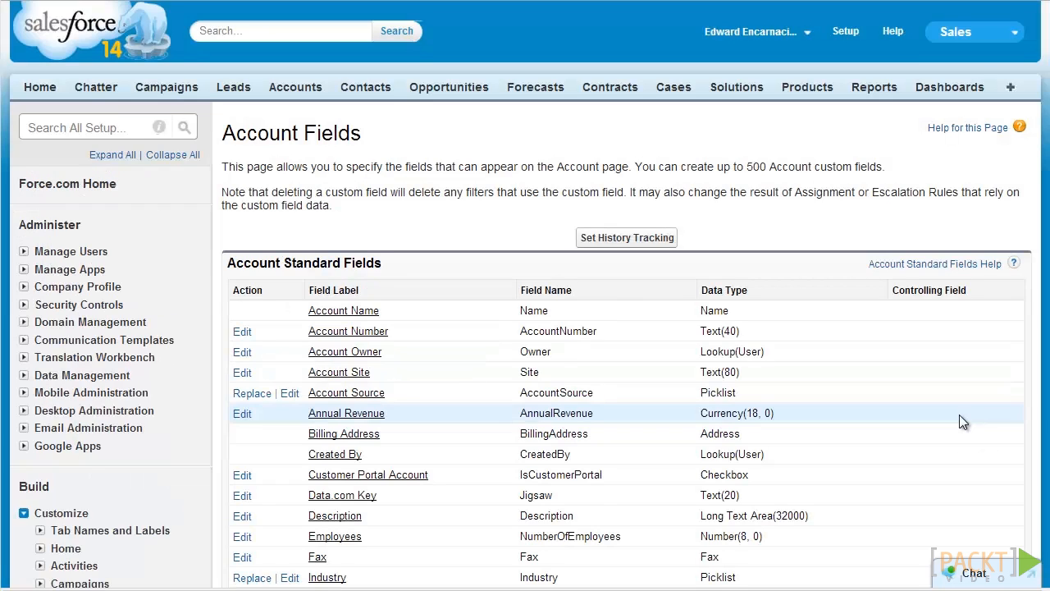